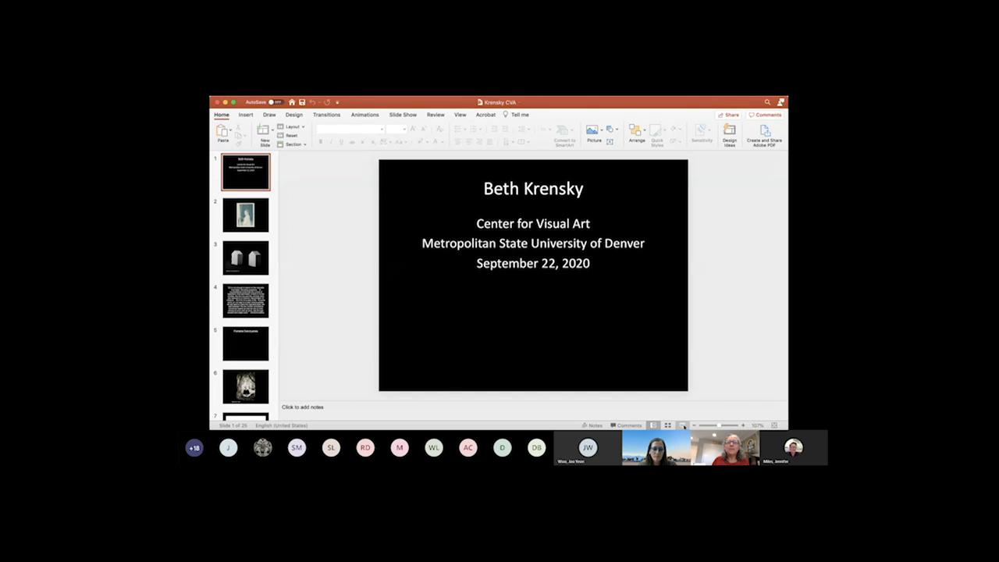
# - Start the Beth Krensky slideshow full screen and advance to the next slide
pyautogui.click(682, 425)
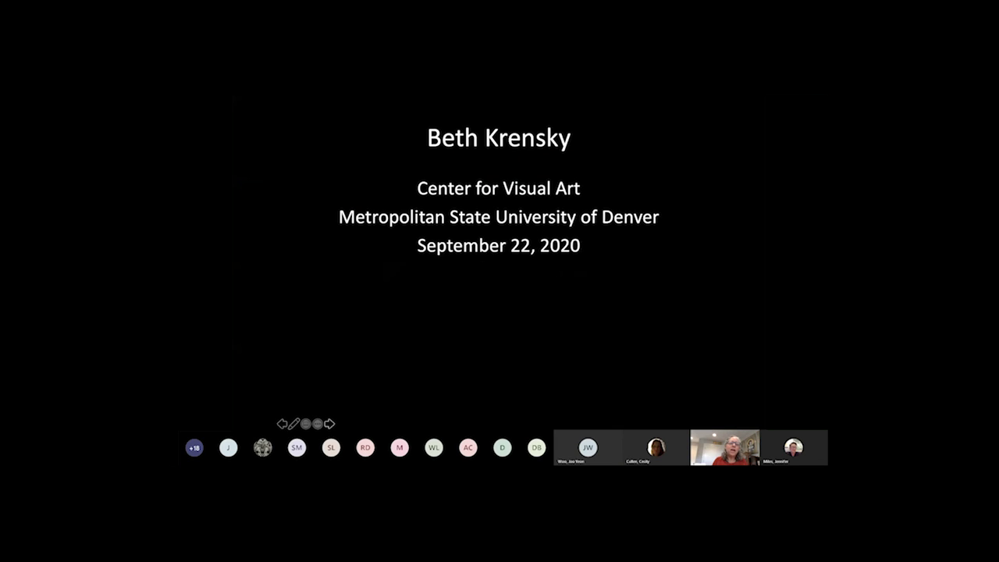
pyautogui.press('Right')
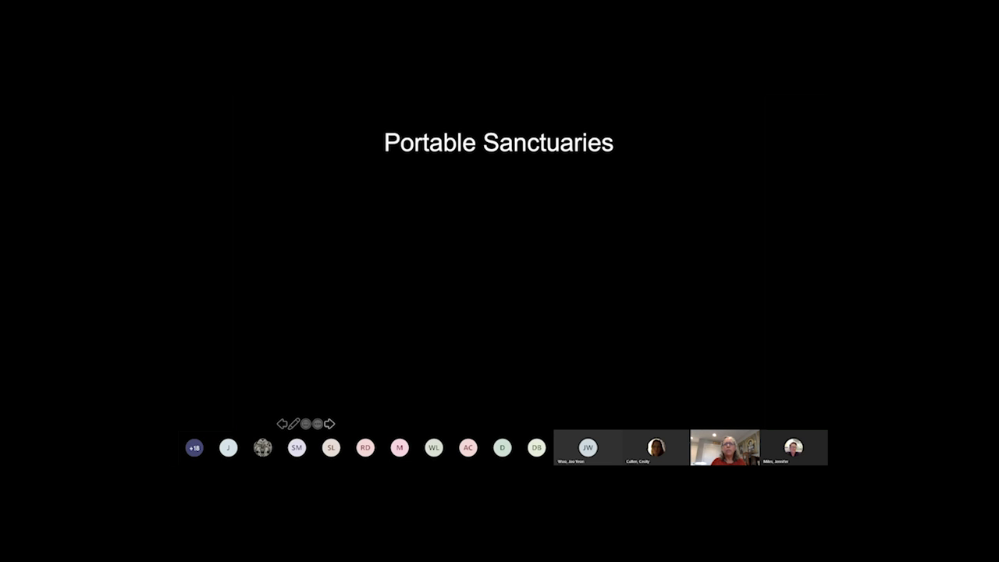
# - Advance the slideshow to the Baptismal of Tears photo
pyautogui.press('Right')
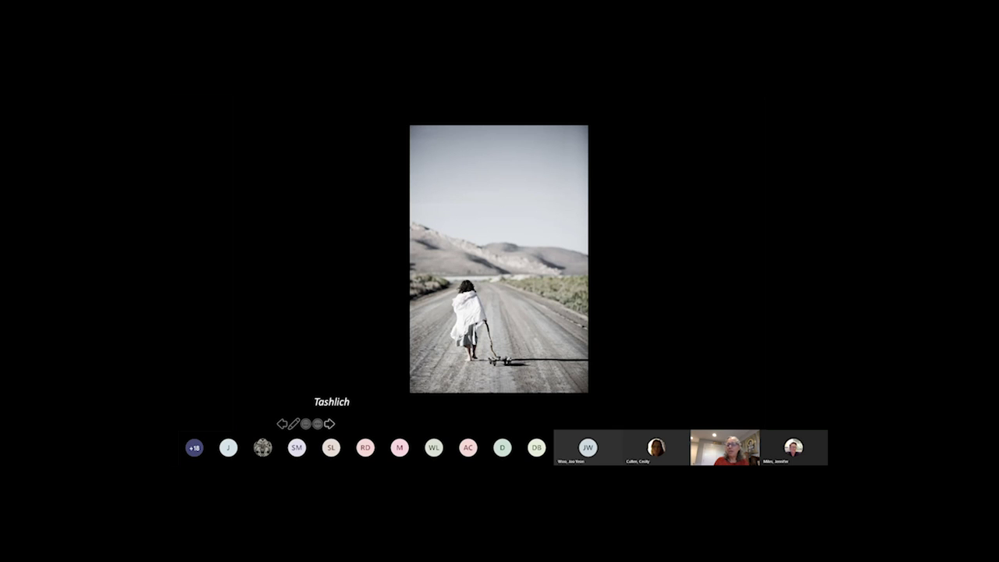
# - Advance past the Tashlich photo to the robed desert figure with the Exodus 25 verse
pyautogui.press('Right')
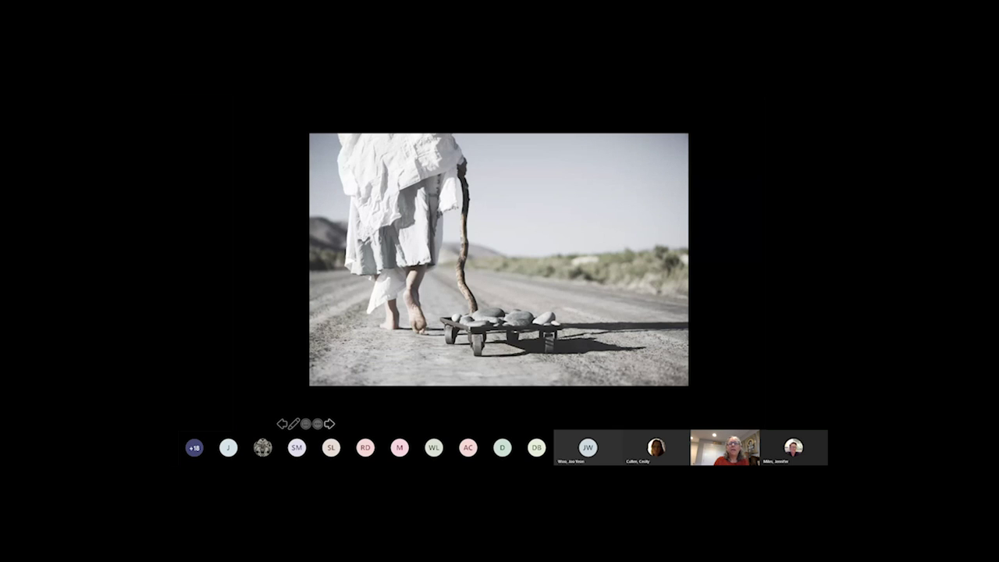
pyautogui.press('Right')
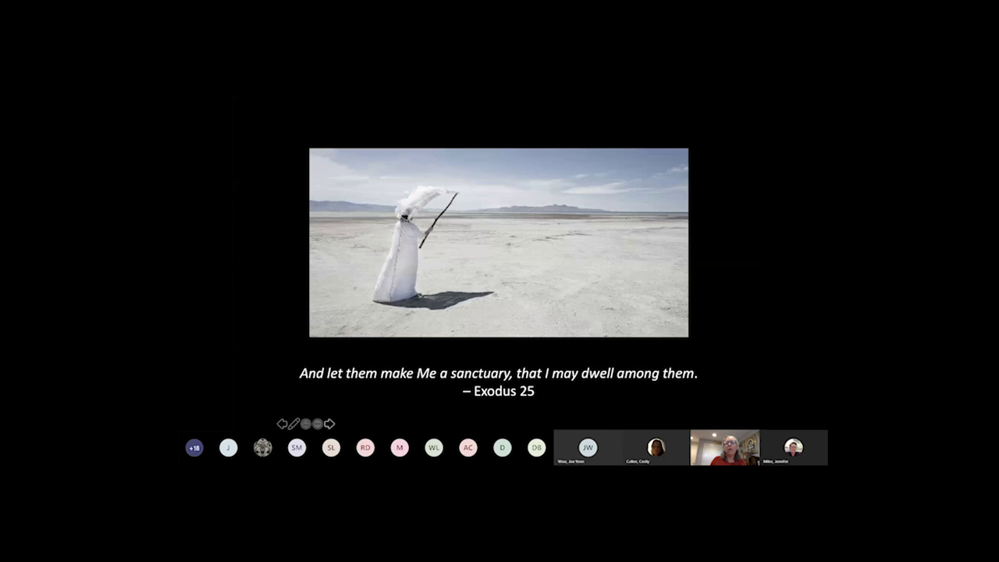
# - Advance past the Skirt of Sorrow and Forgiveness slide to the Float Away photo
pyautogui.press('Right')
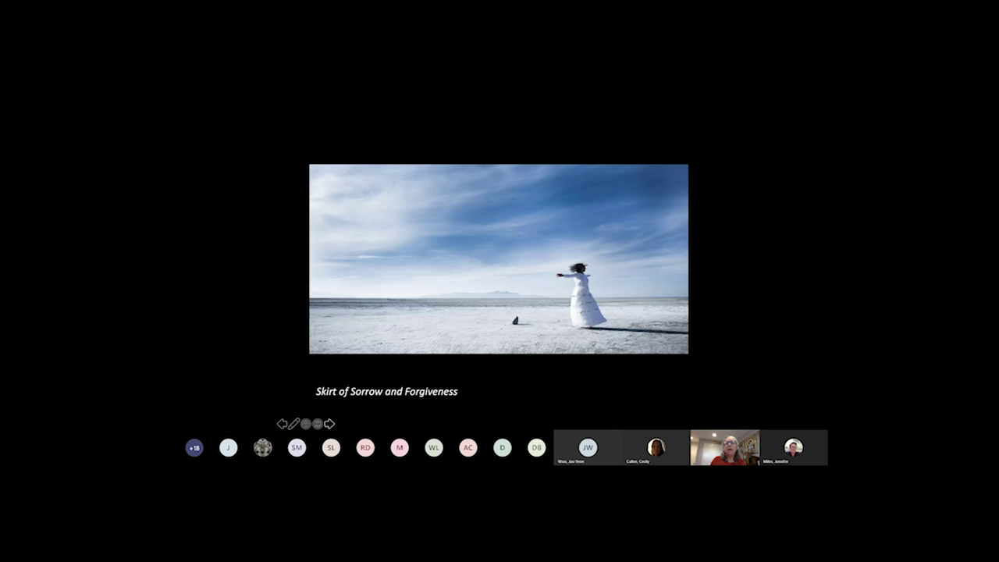
pyautogui.press('Right')
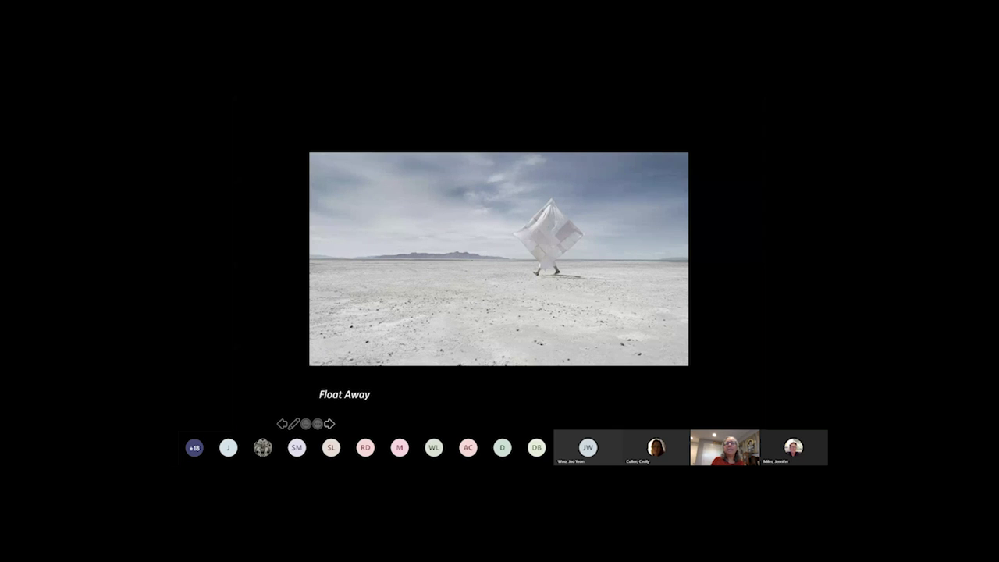
# - Advance the slideshow to the Paulo Freire quote slide
pyautogui.press('Right')
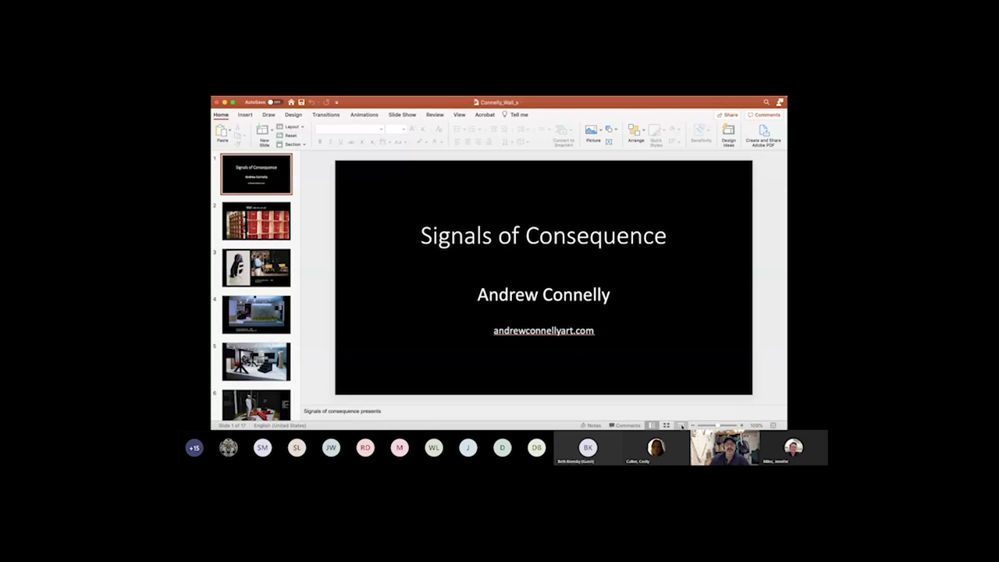
# - Start the Signals of Consequence slideshow full screen from slide 1
pyautogui.click(681, 426)
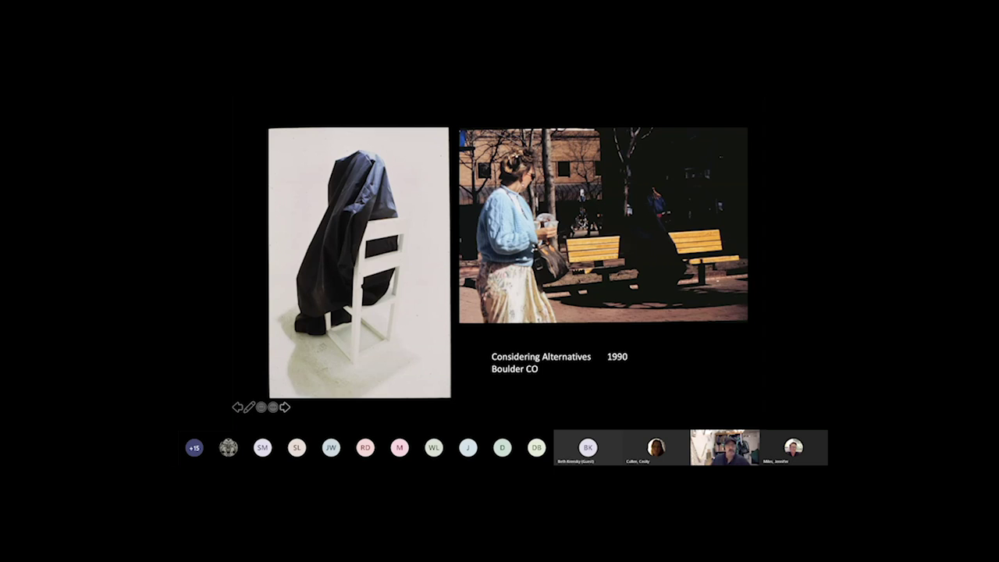
# - Advance the slideshow to the Concealing Tolerances, 1997 slide
pyautogui.press('Right')
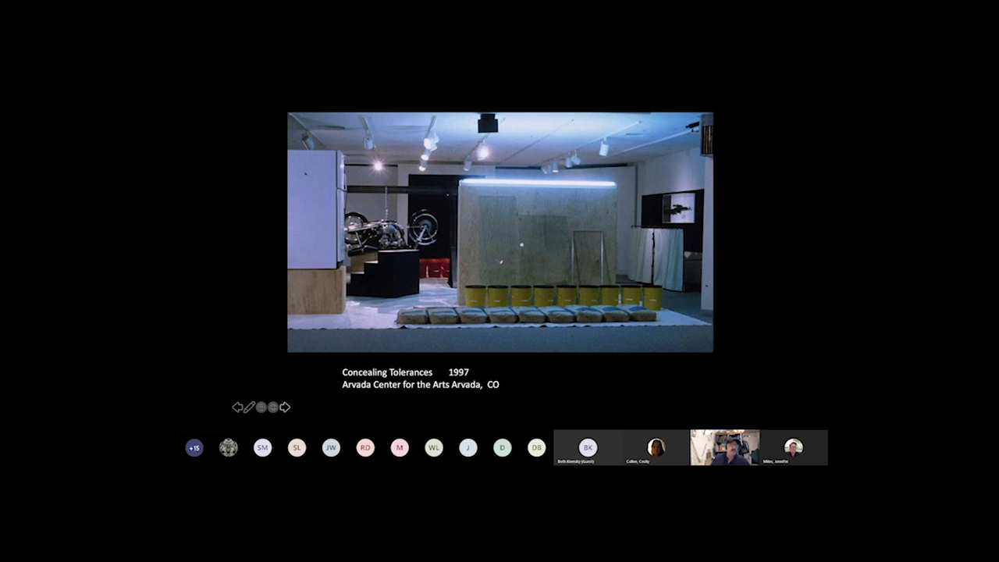